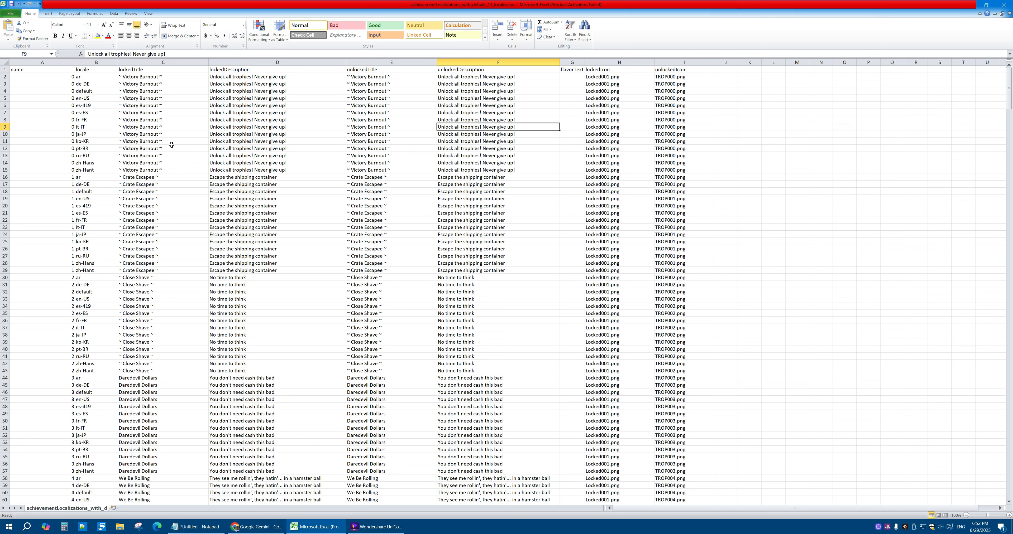
click(140, 80)
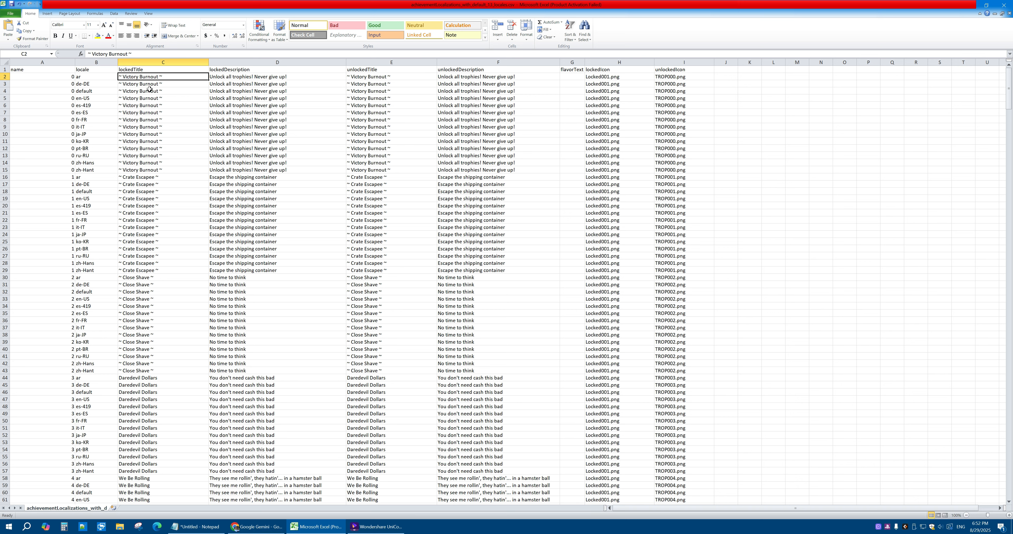
click(153, 121)
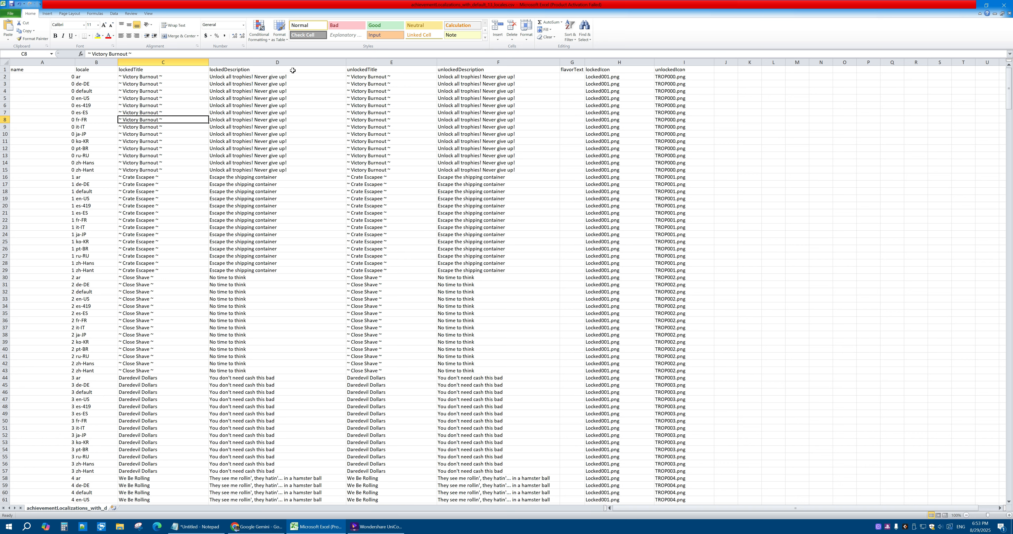
click(145, 133)
click(150, 141)
click(155, 149)
click(144, 77)
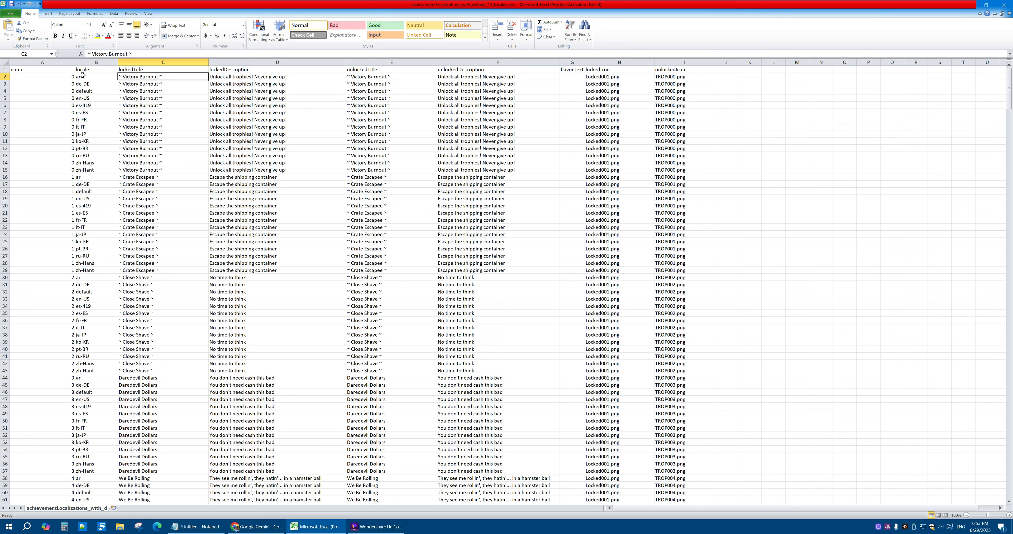
Copy the locale codes from ar to zh-Hant in cells B2:B15.
drag(82, 75, 93, 172)
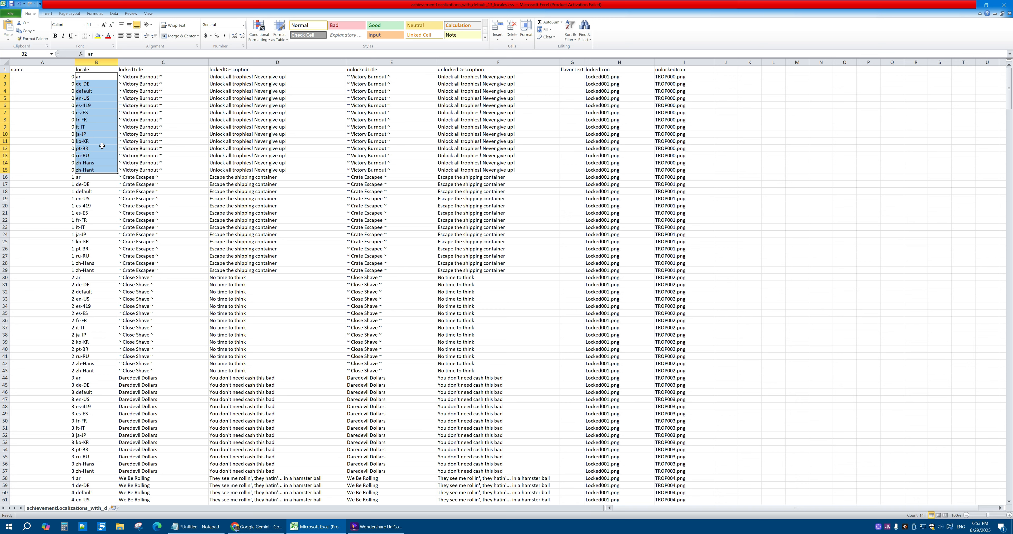
key(ctrl+c)
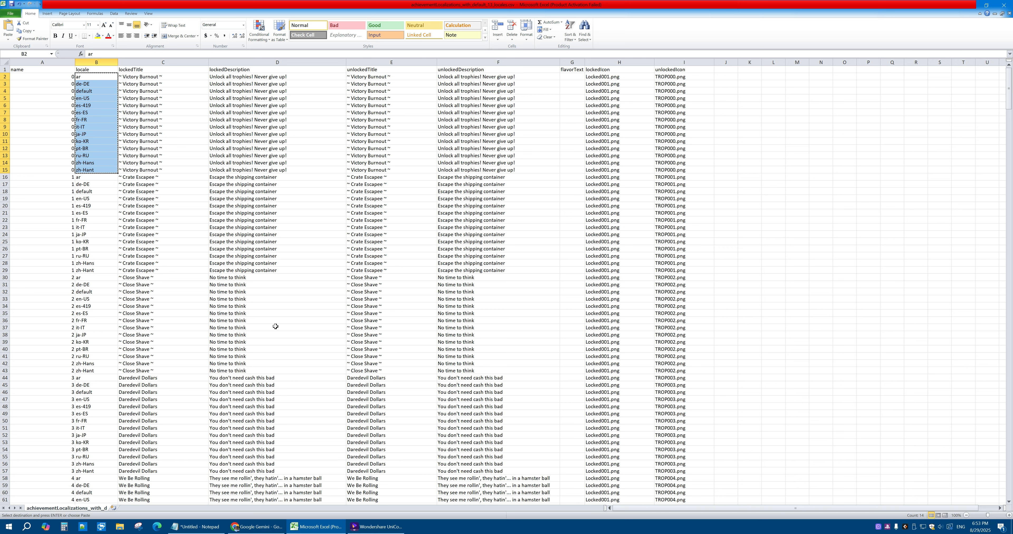
Switch to Gemini and dictate a prompt explaining the translation of four spreadsheet columns by locale, trimming it to end at "give you the first section.".
click(256, 530)
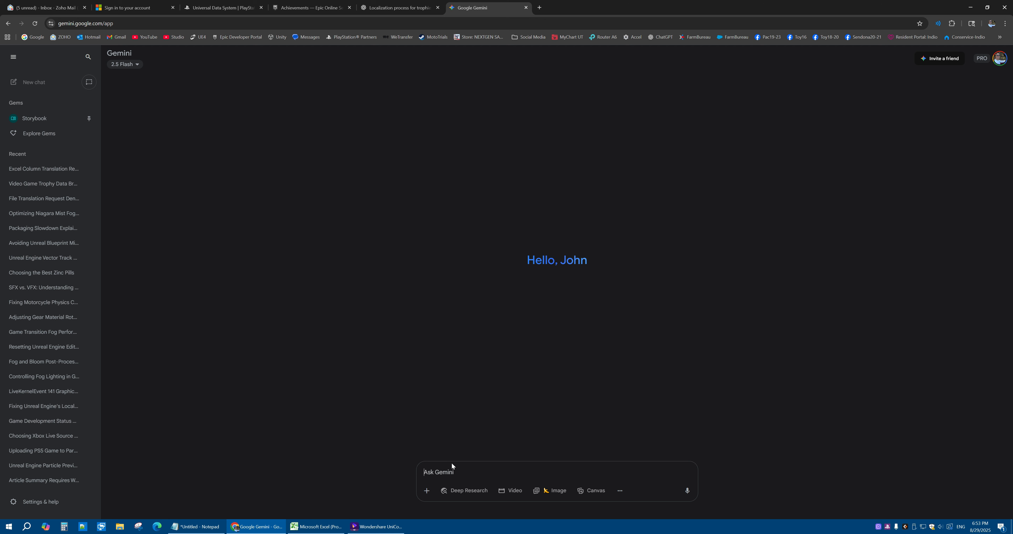
click(687, 493)
click(312, 526)
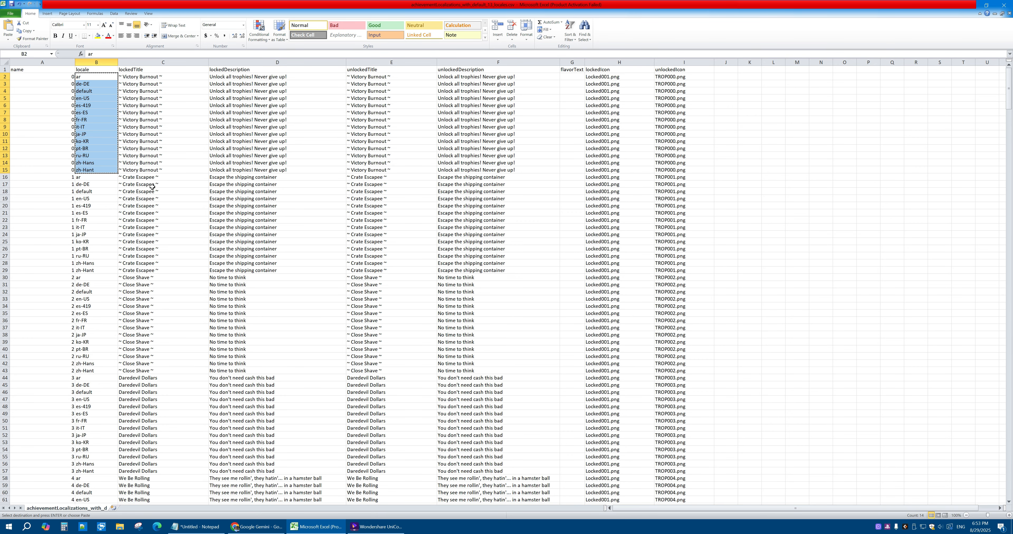
click(149, 133)
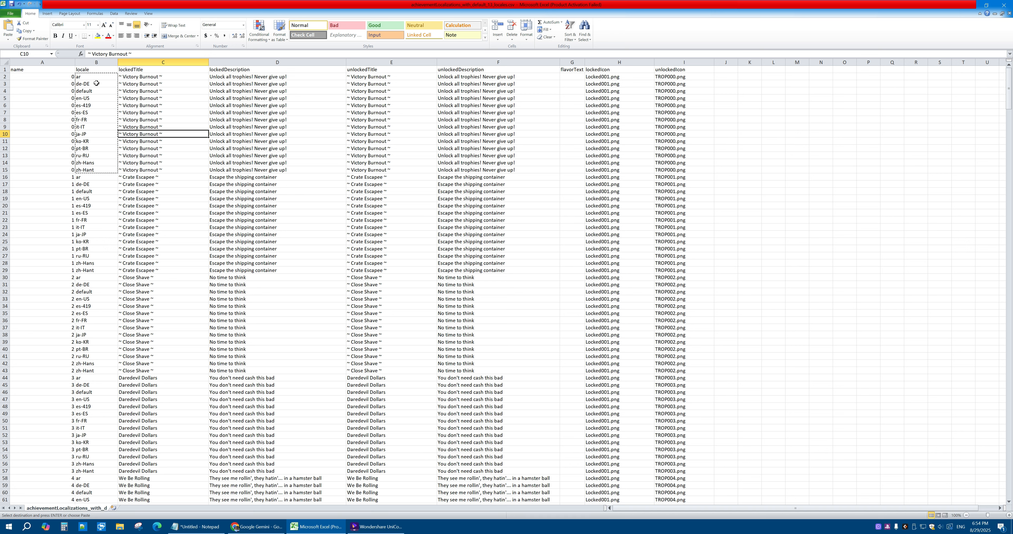
drag(97, 77, 98, 169)
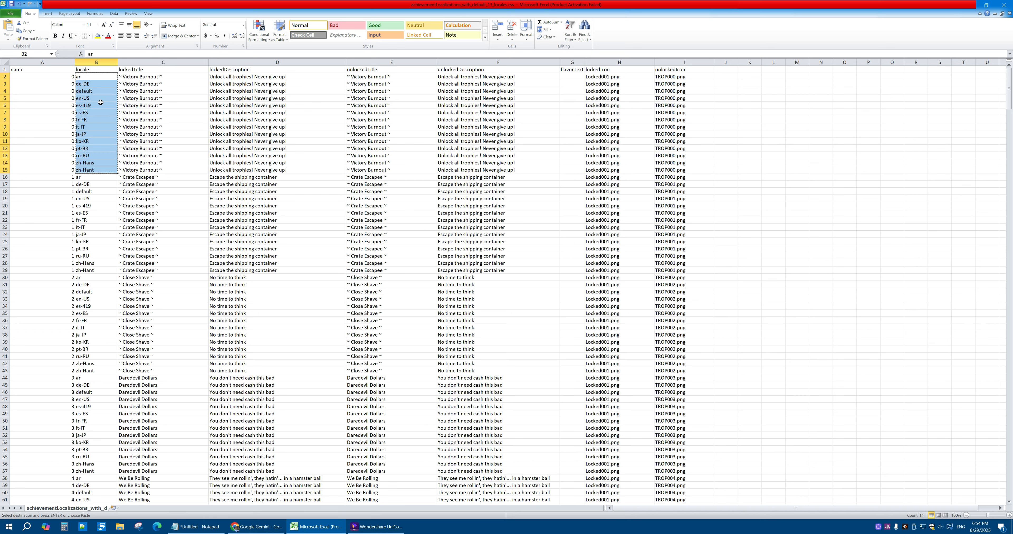
click(256, 527)
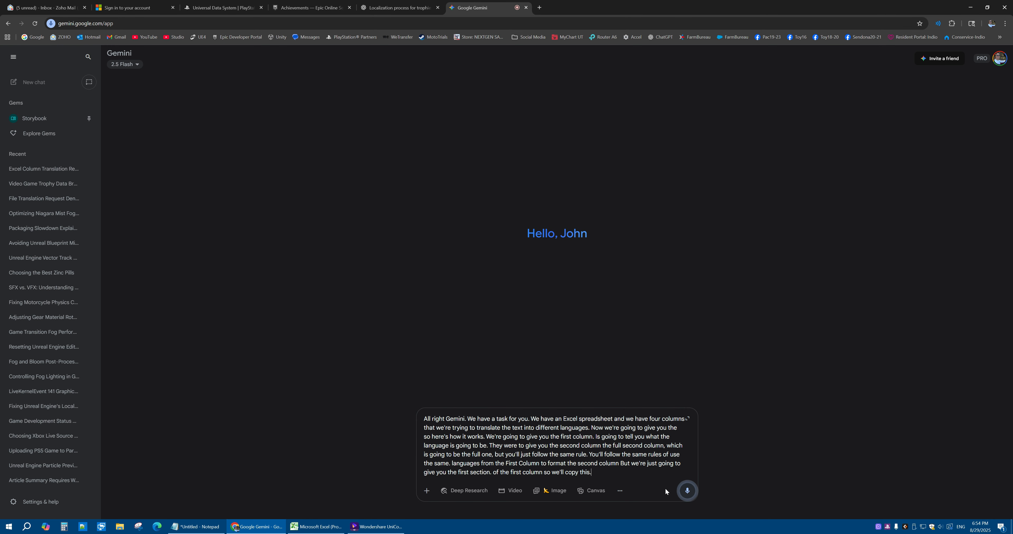
key(BackSpace)
drag(618, 473, 493, 473)
key(BackSpace)
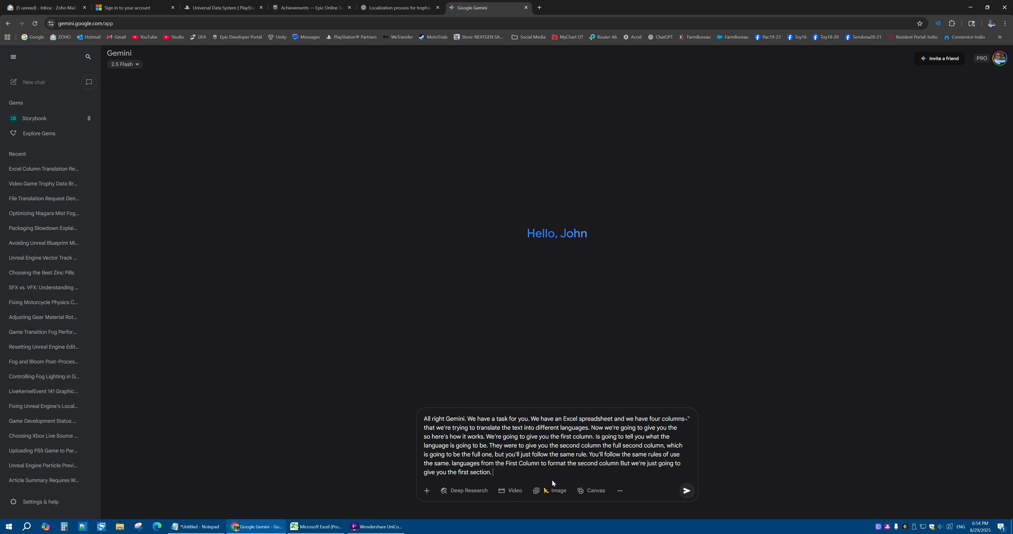
Paste the copied locale codes below the dictated prompt text, separated by blank lines, and check the whole prompt.
key(shift+Return)
key(shift+Return)
key(shift+Return)
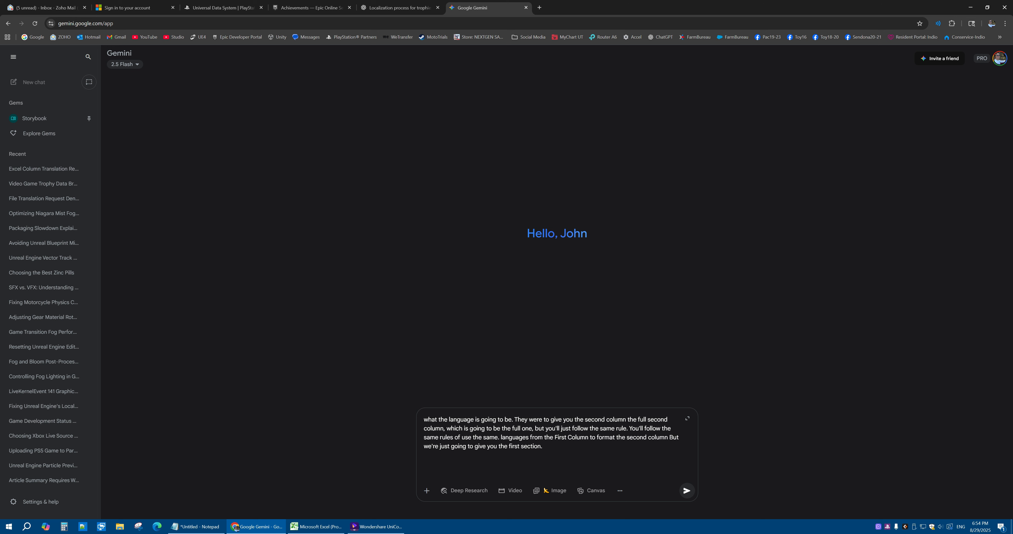
key(ctrl+v)
scroll(557, 446, up, 5)
scroll(551, 446, down, 3)
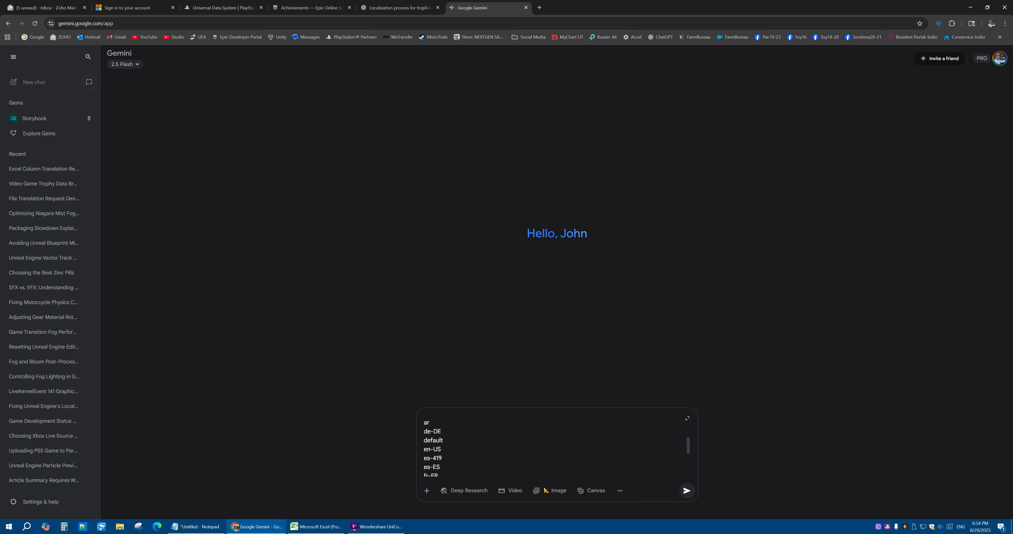
scroll(556, 446, down, 3)
scroll(557, 446, up, 8)
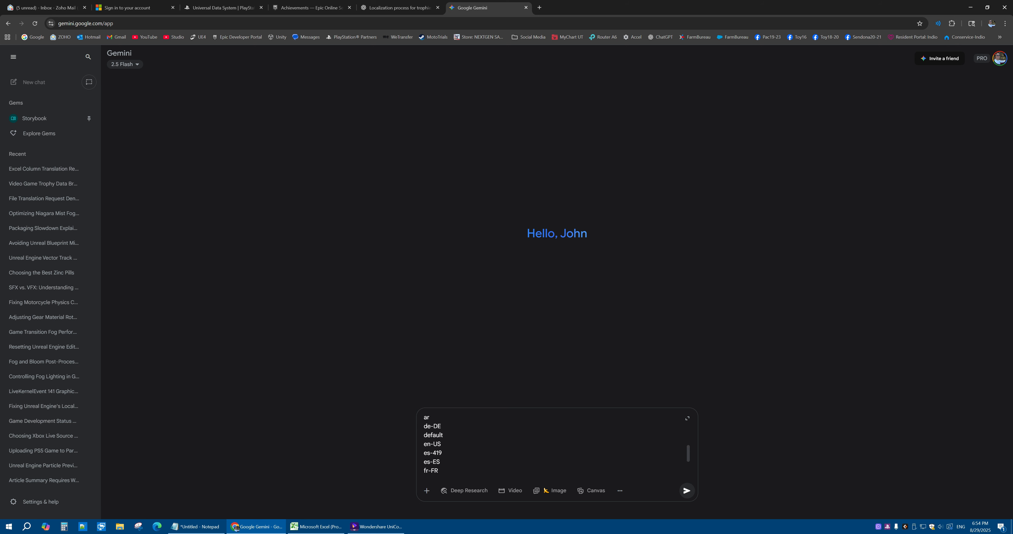
scroll(557, 446, down, 3)
scroll(557, 446, up, 4)
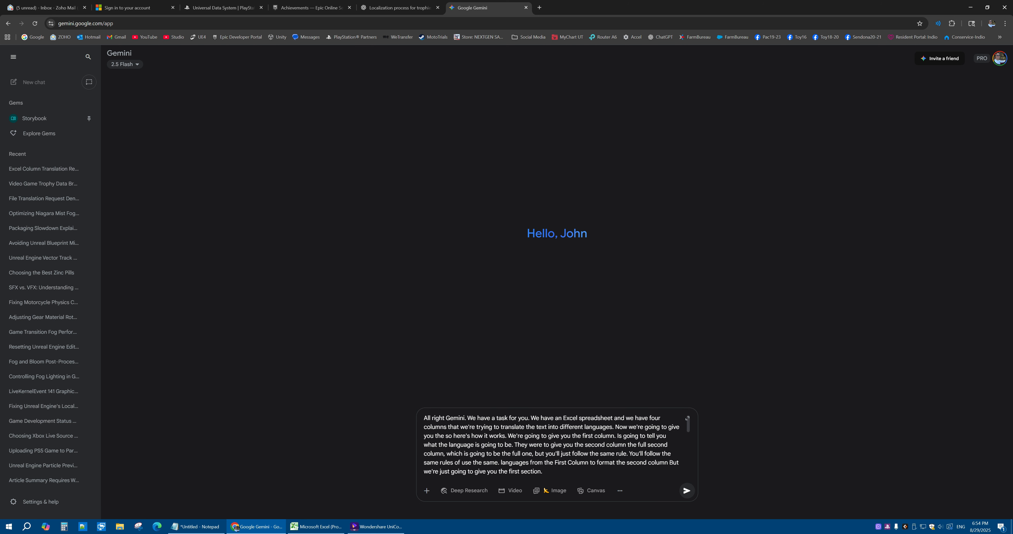
scroll(557, 446, down, 5)
scroll(557, 446, down, 2)
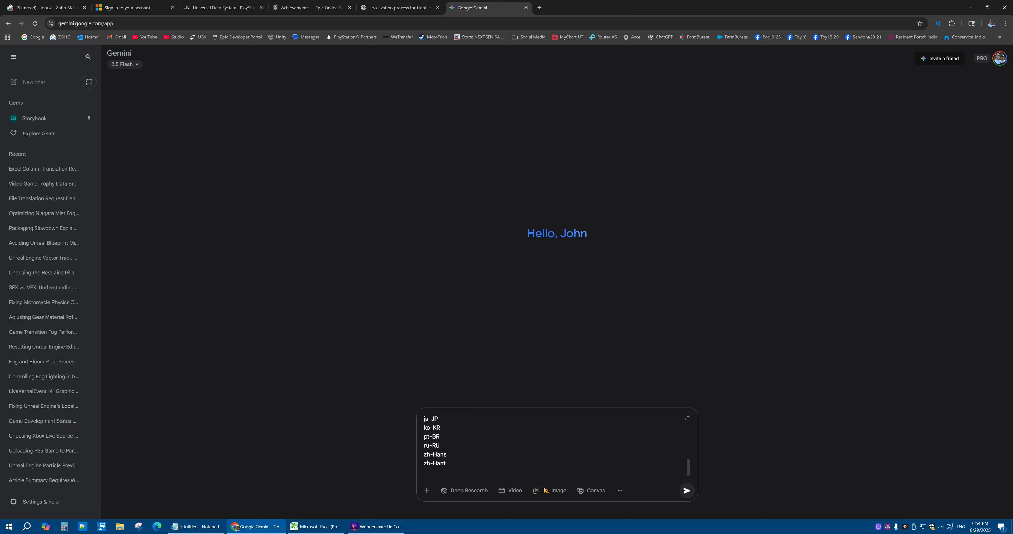
Add "Do you understand or need us to clarify?" below the locale list and submit the prompt.
key(shift+Return)
key(shift+Return)
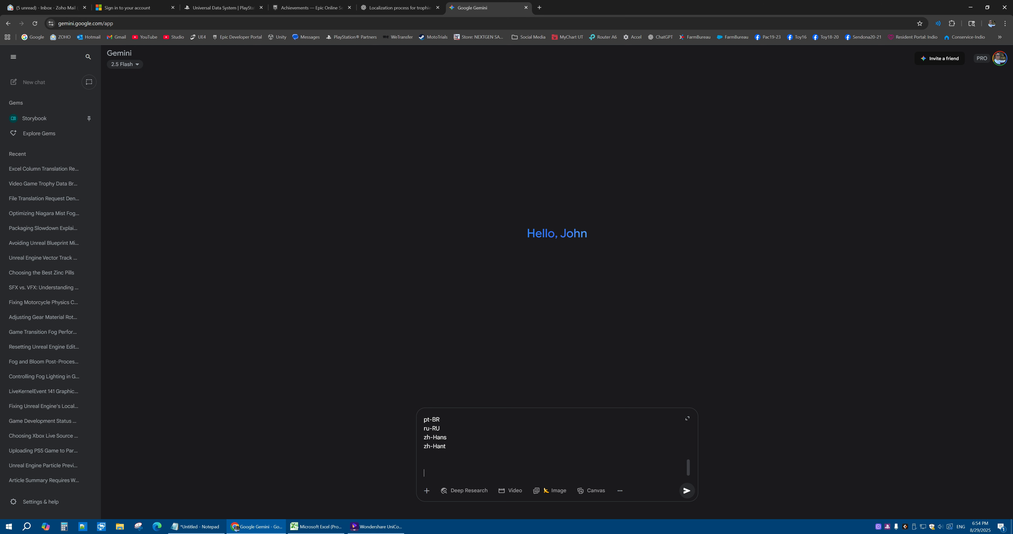
text(Do you understanf or need us to clarify?)
right_click(457, 472)
click(492, 308)
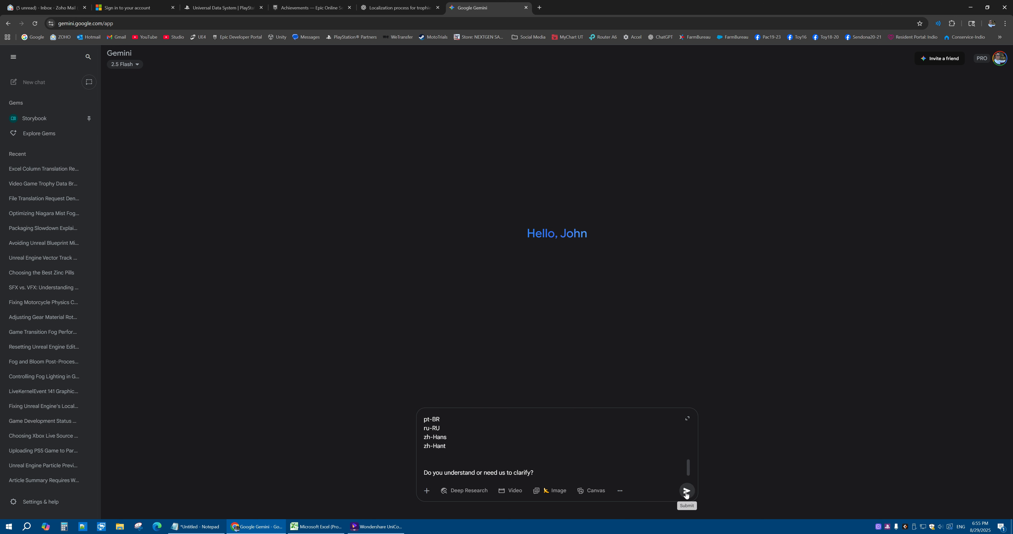
click(685, 491)
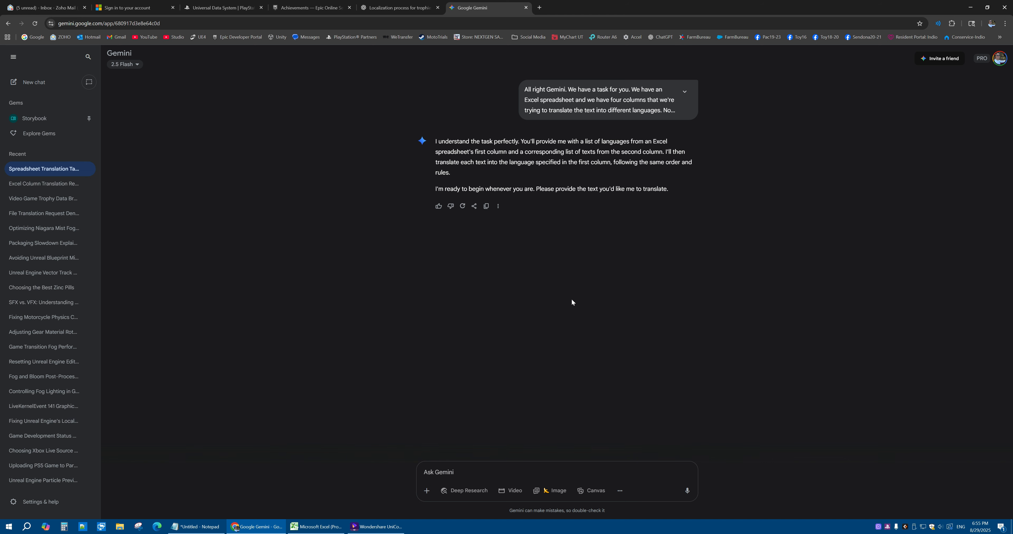
Dictate follow-up instructions to Gemini with reference to the Excel lockedTitle column, asking for just the translated column as output.
click(686, 491)
click(314, 527)
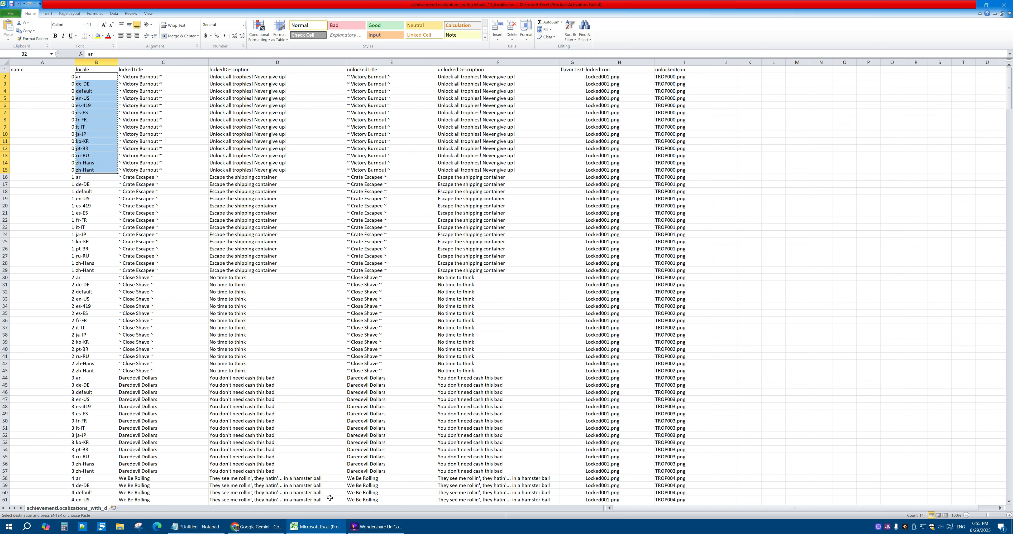
click(160, 104)
click(257, 527)
click(687, 491)
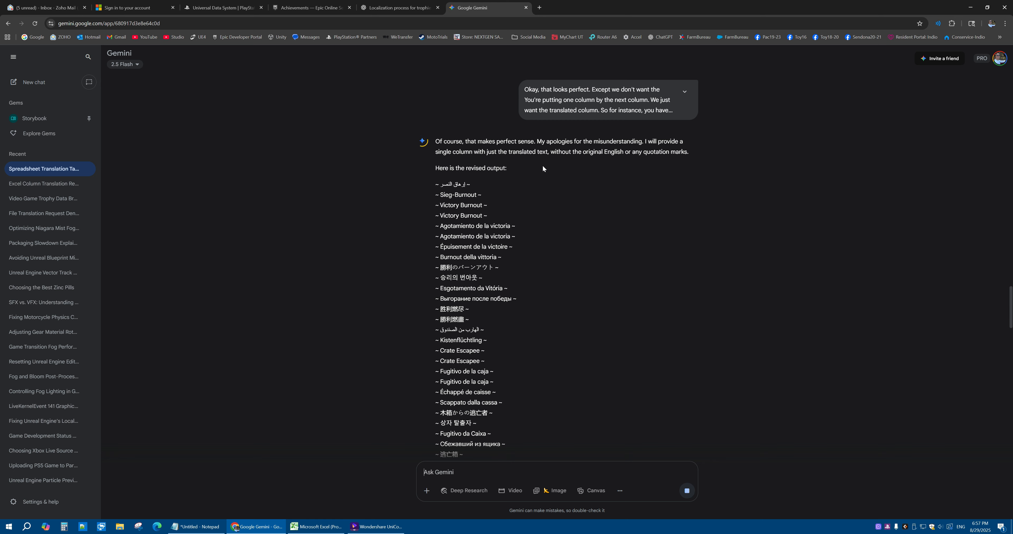
Copy the complete list of translated titles from Gemini's revised output, from the Arabic Victory Burnout line to the last line.
scroll(539, 220, down, 10)
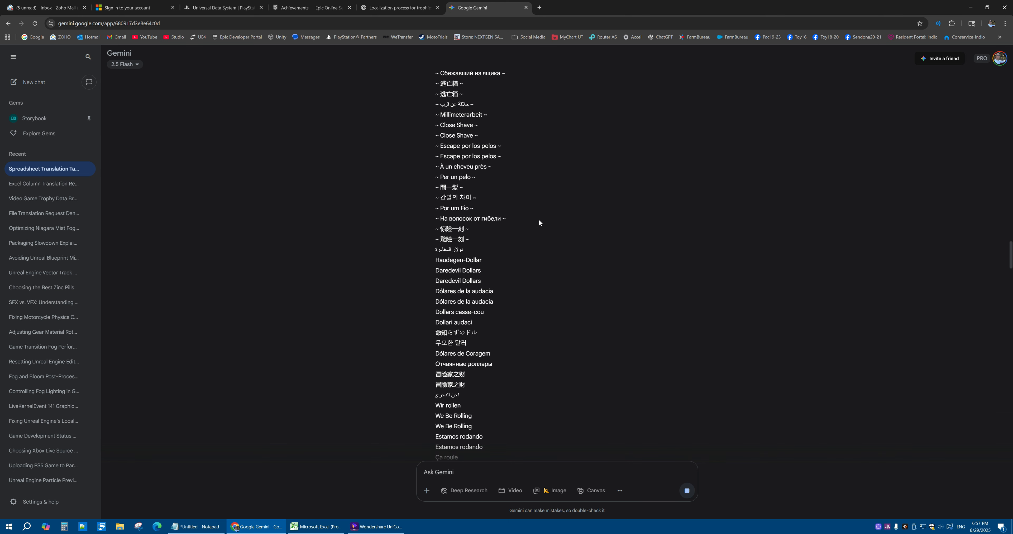
scroll(539, 223, down, 2)
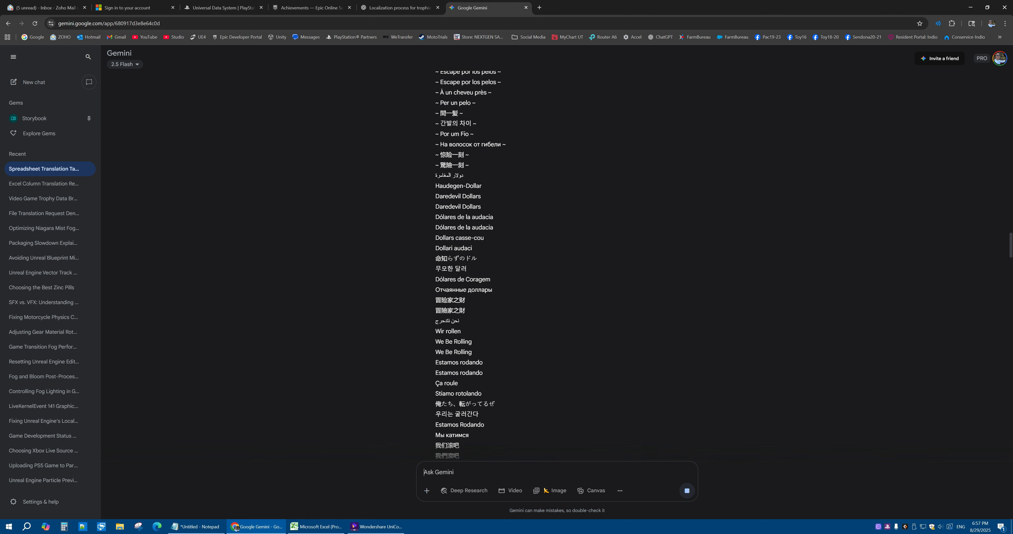
scroll(540, 223, down, 3)
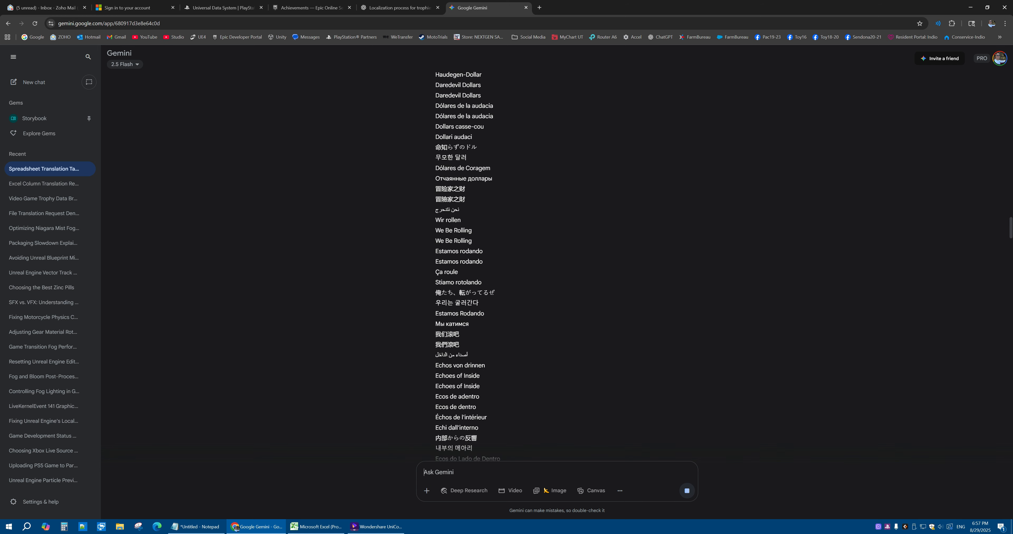
scroll(539, 223, down, 20)
scroll(539, 223, down, 20)
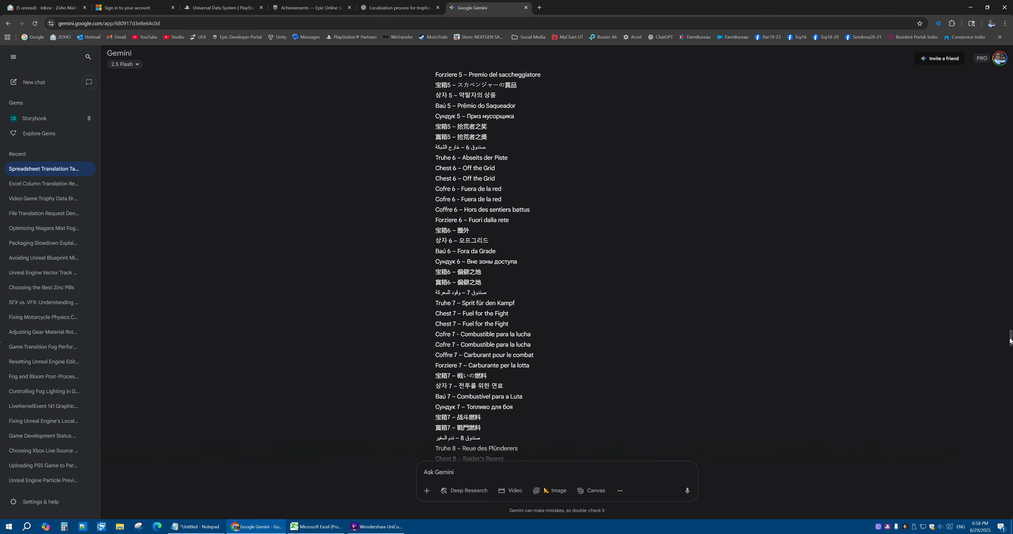
drag(1011, 340, 1011, 456)
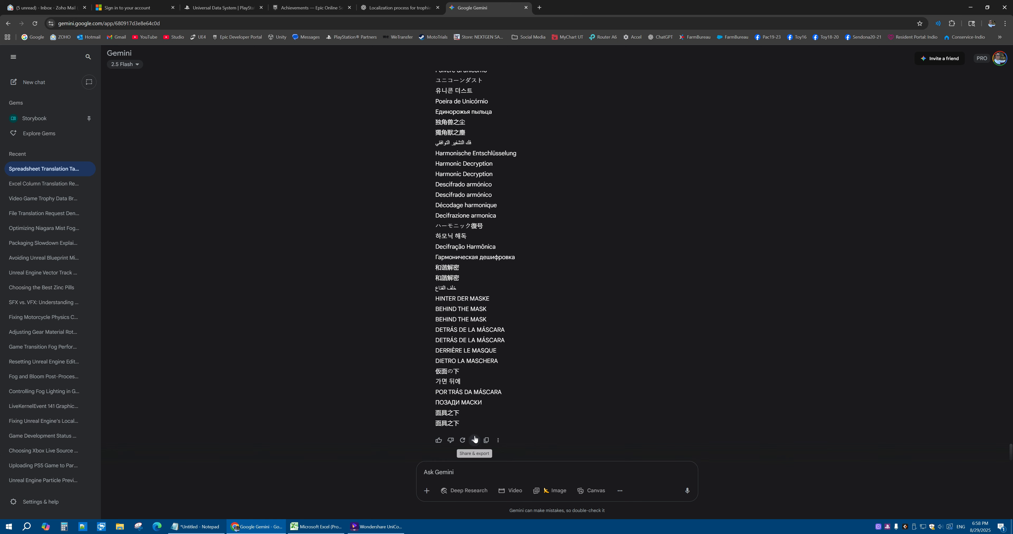
click(438, 440)
drag(467, 431, 436, 341)
key(ctrl+c)
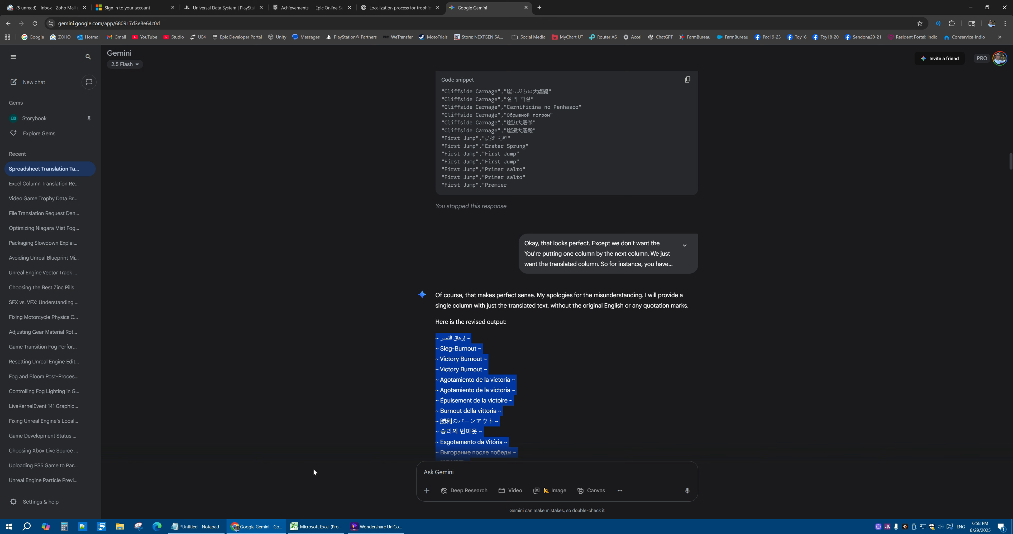
Try to paste the translated titles directly into the Excel lockedTitle column at C2, and clear the pasted content.
click(301, 527)
key(ctrl+v)
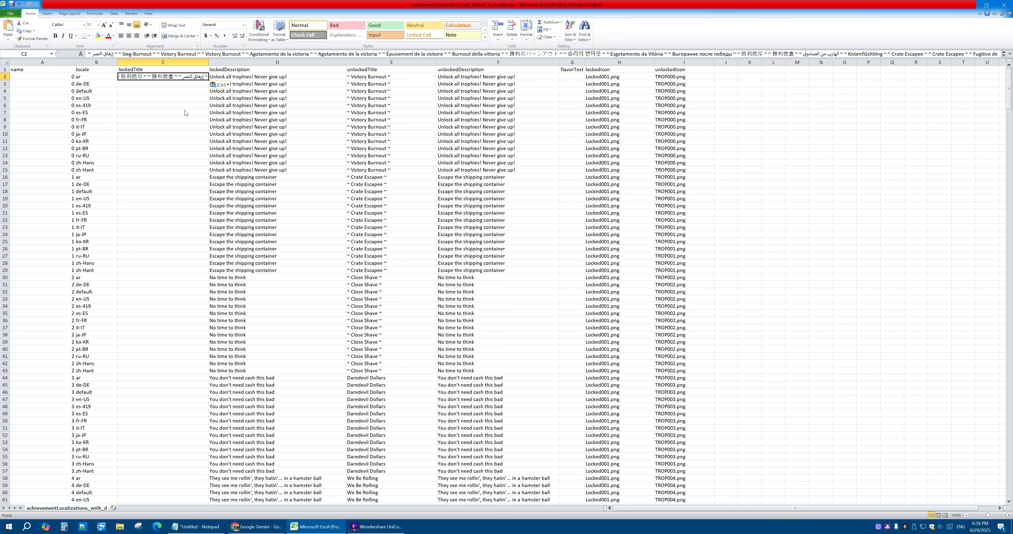
key(ctrl)
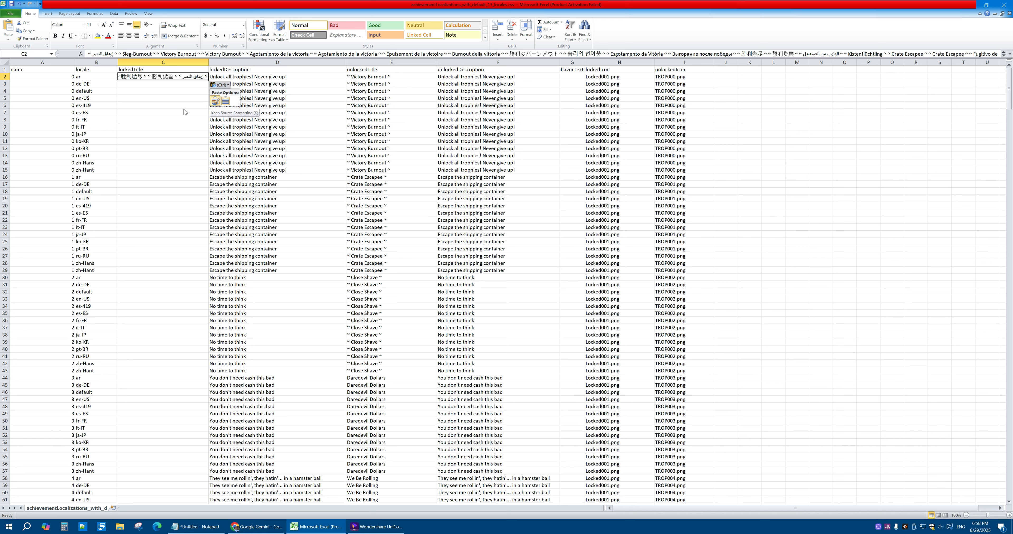
click(136, 76)
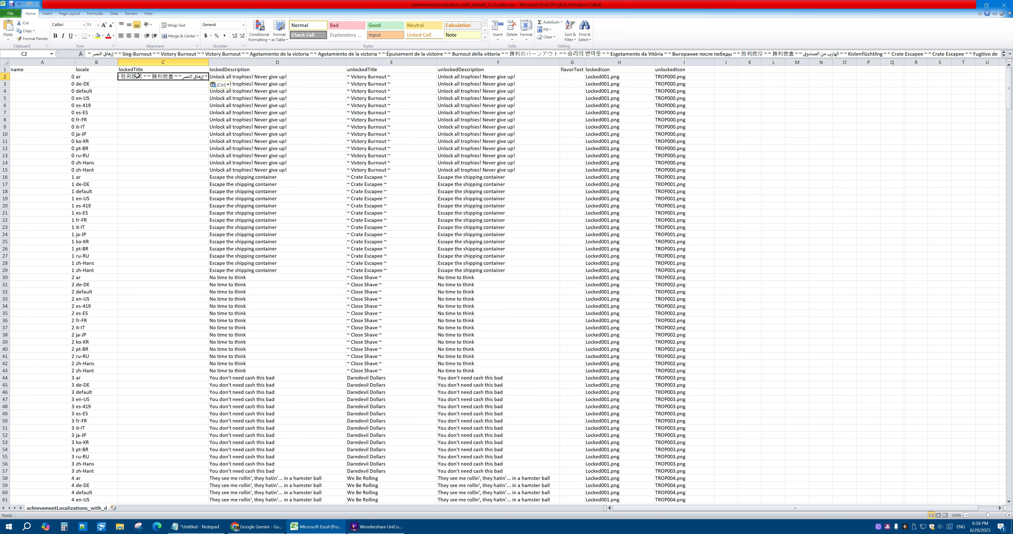
key(Delete)
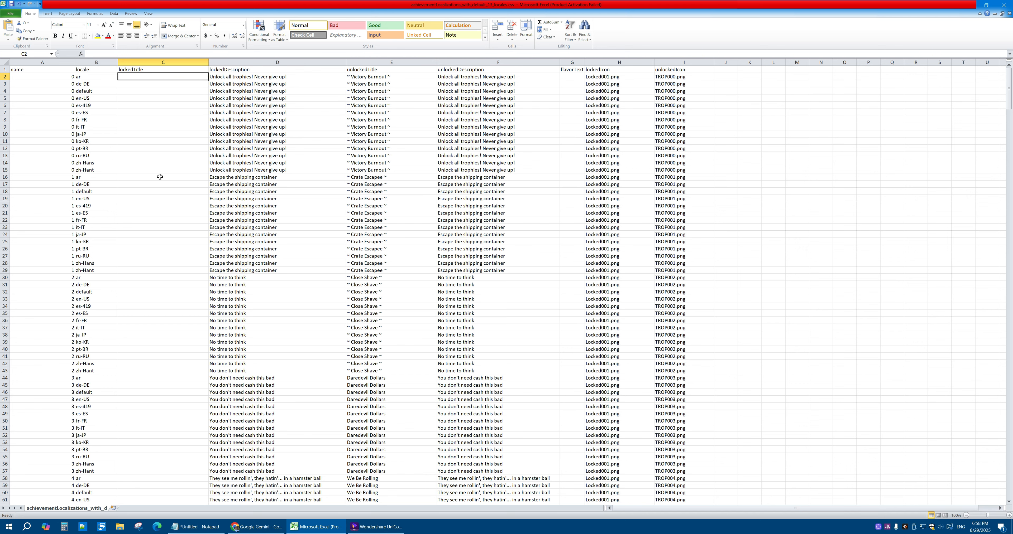
Switch to the untitled Notepad file and replace all its text with the copied translated titles.
click(213, 529)
key(ctrl+a)
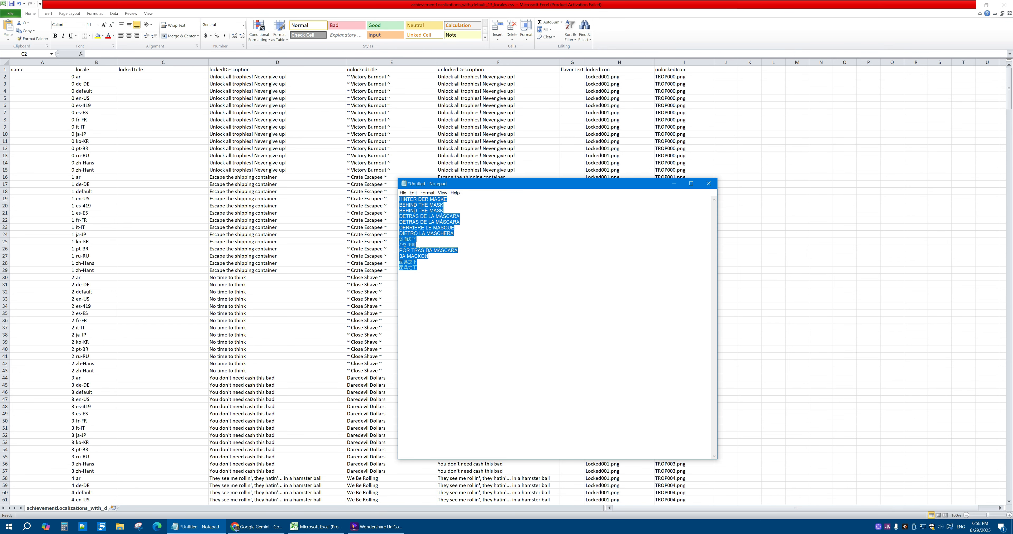
key(Delete)
key(ctrl+v)
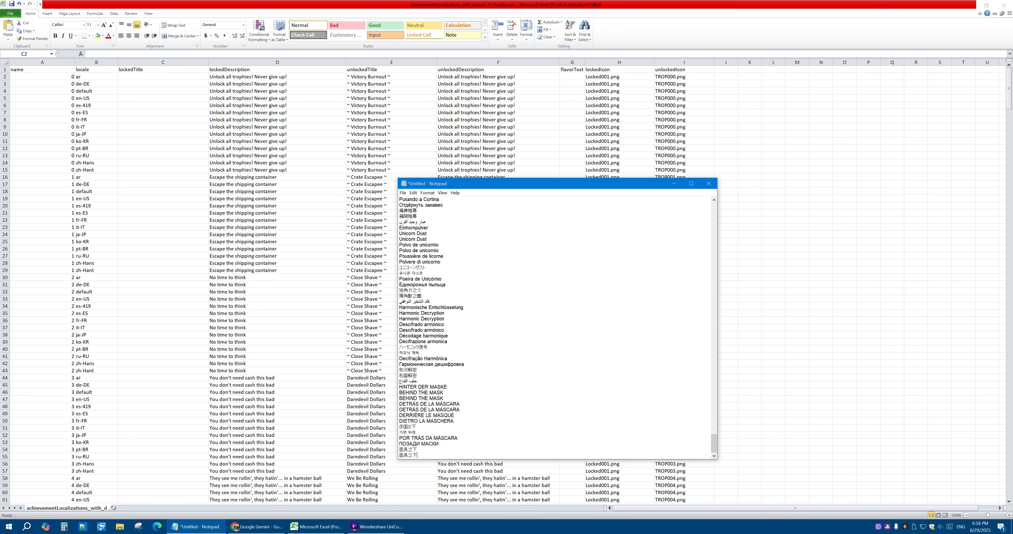
Copy all the translated titles from Notepad and paste them into the Excel lockedTitle column starting at C2.
key(ctrl+a)
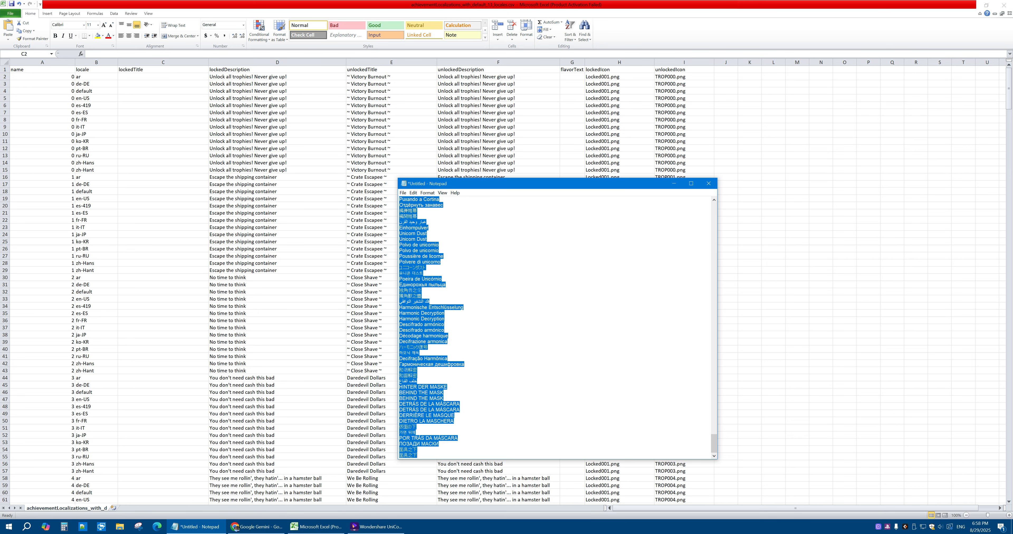
click(145, 78)
key(ctrl+v)
click(163, 141)
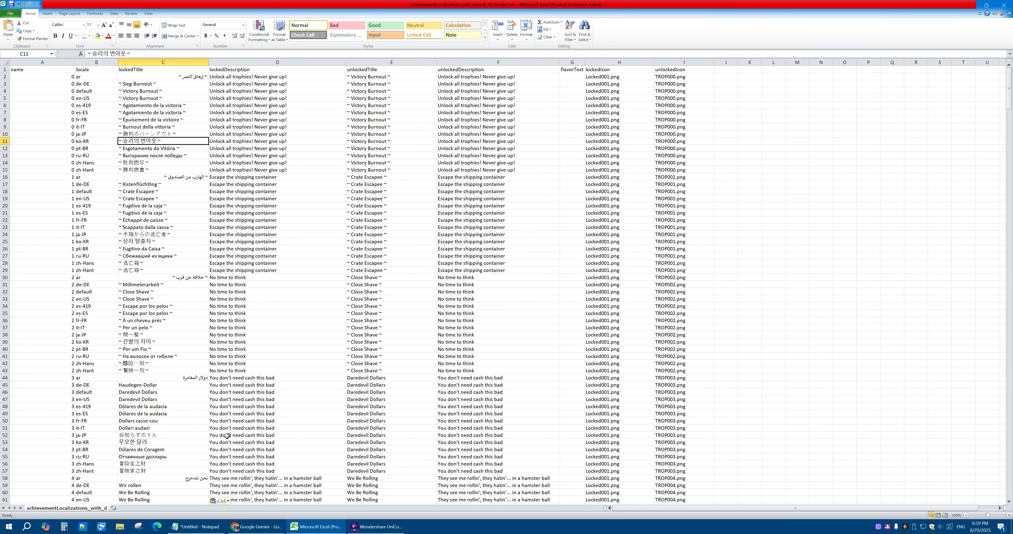
click(373, 528)
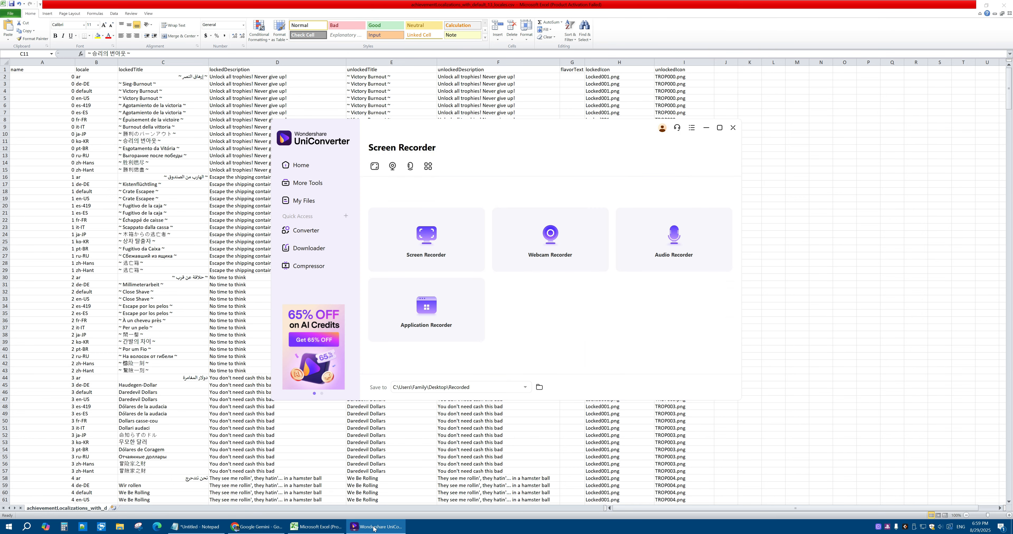
click(374, 528)
Switch to Gemini in Chrome, deselect the copied titles, and review the revised single-column translation output and the correction request above it.
mouse_move(265, 528)
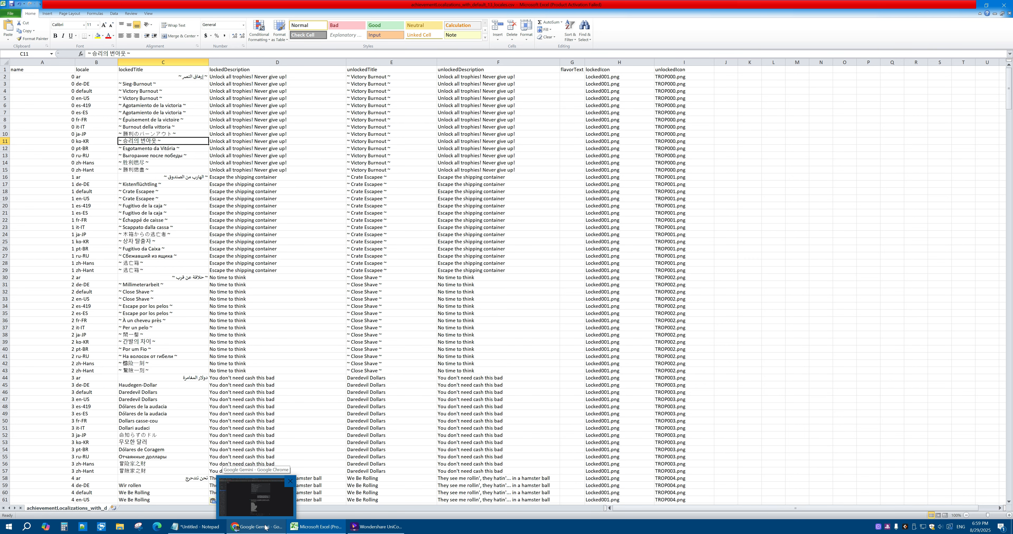
click(266, 527)
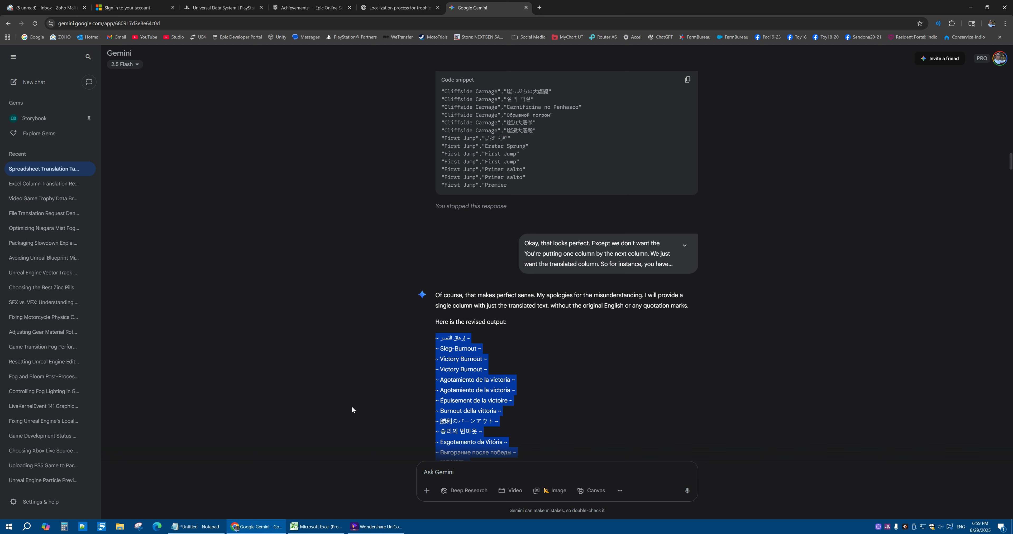
scroll(388, 391, down, 5)
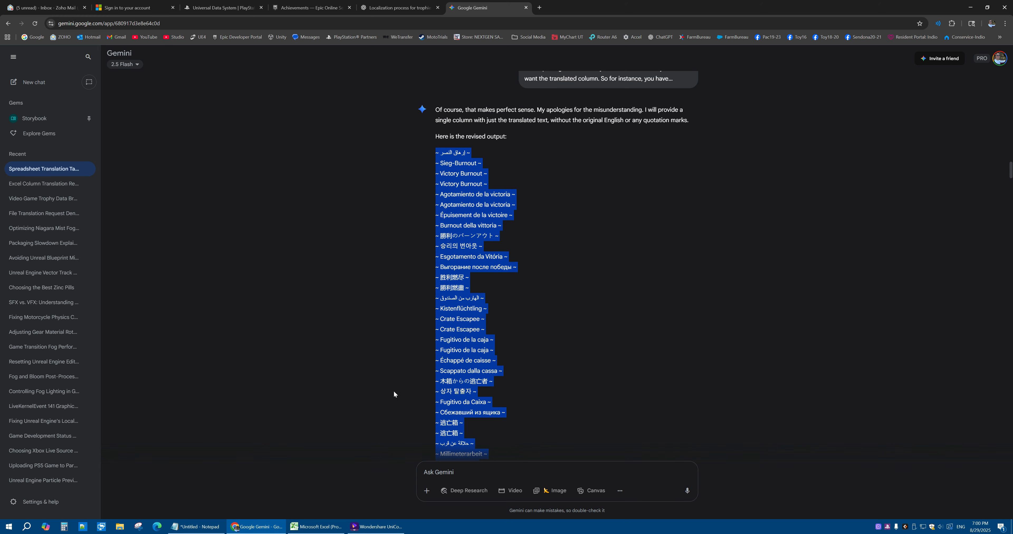
click(540, 367)
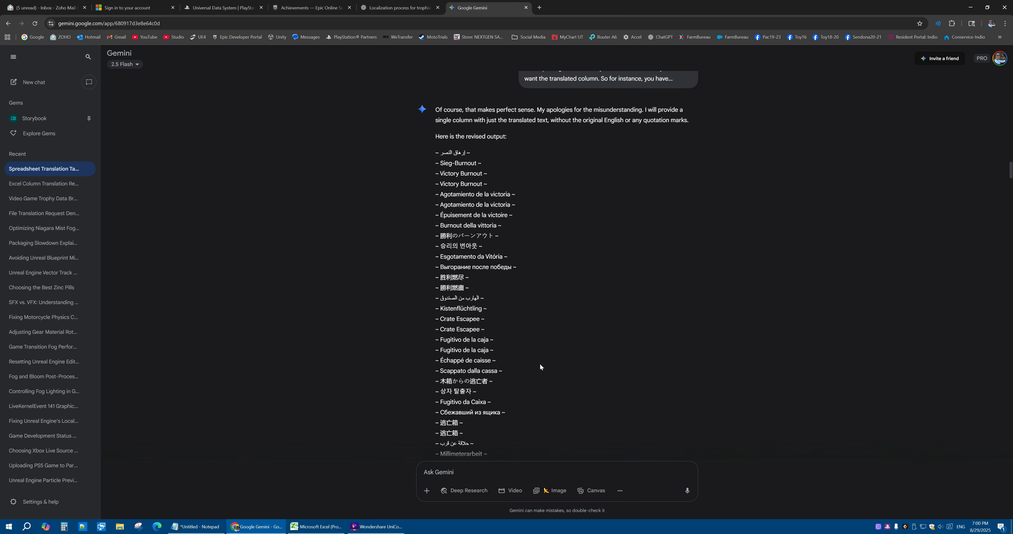
scroll(537, 367, down, 4)
scroll(534, 367, up, 9)
scroll(534, 367, up, 4)
scroll(534, 367, down, 5)
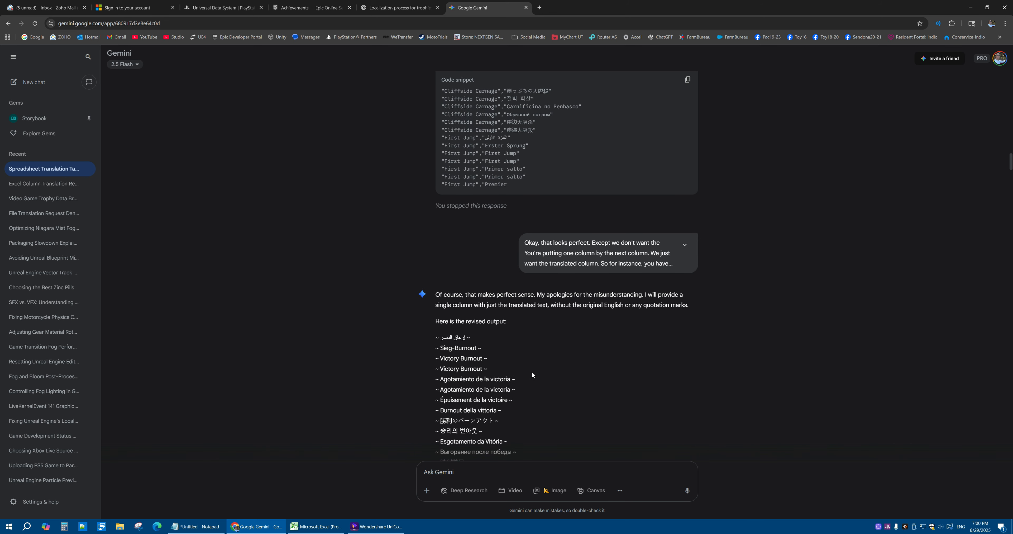
scroll(531, 373, down, 4)
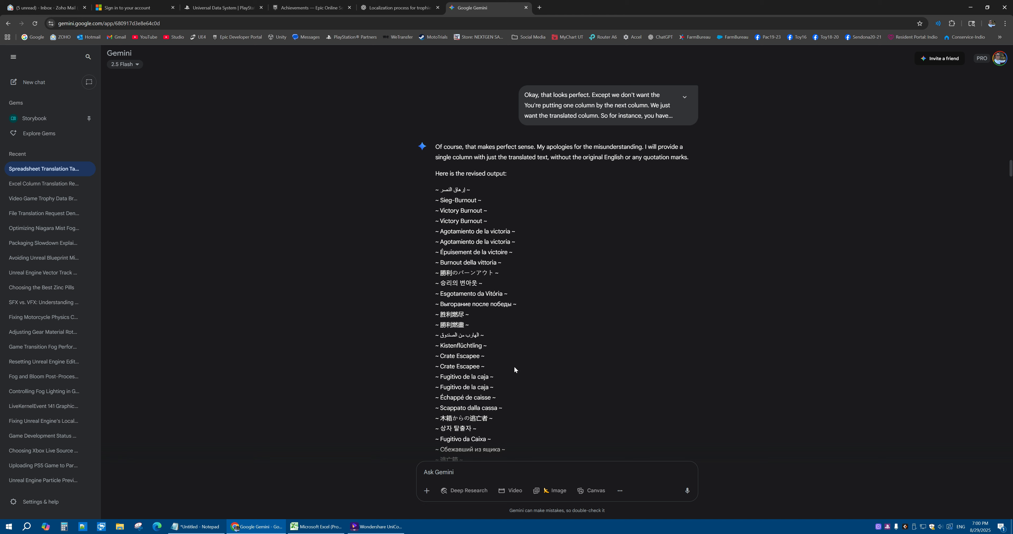
scroll(511, 358, up, 3)
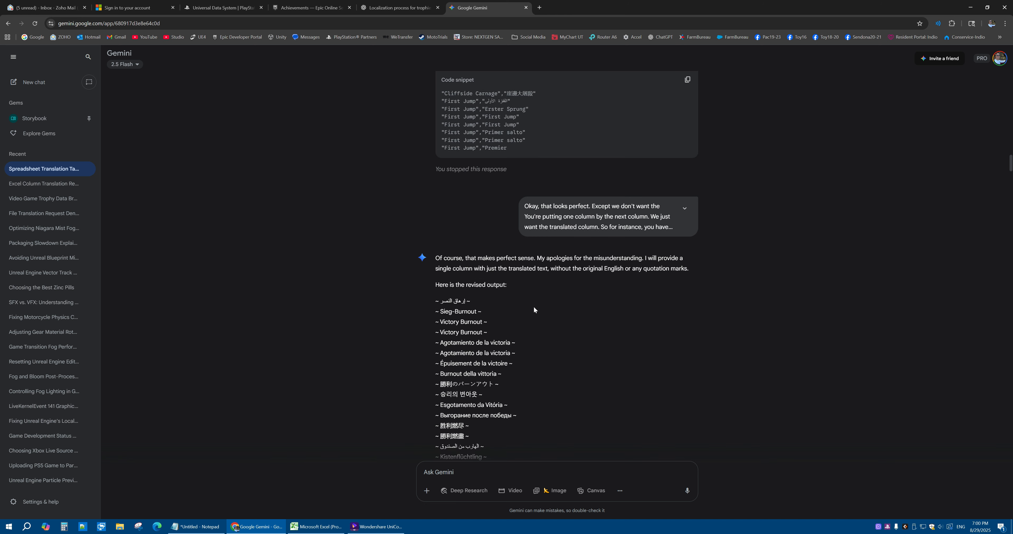
scroll(525, 343, down, 4)
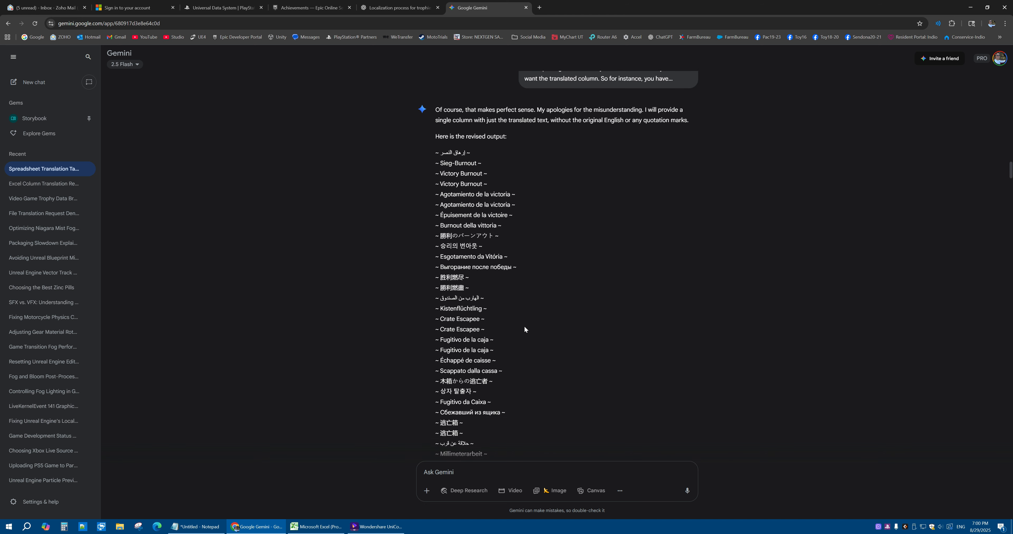